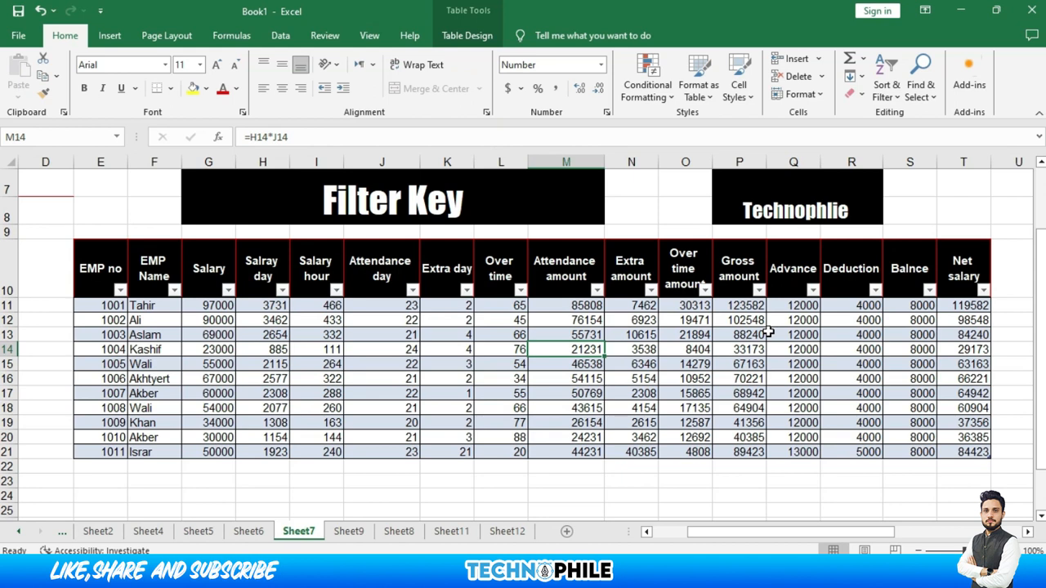
- Filter the Net salary column to show only rows with a value greater than 100000
click(966, 321)
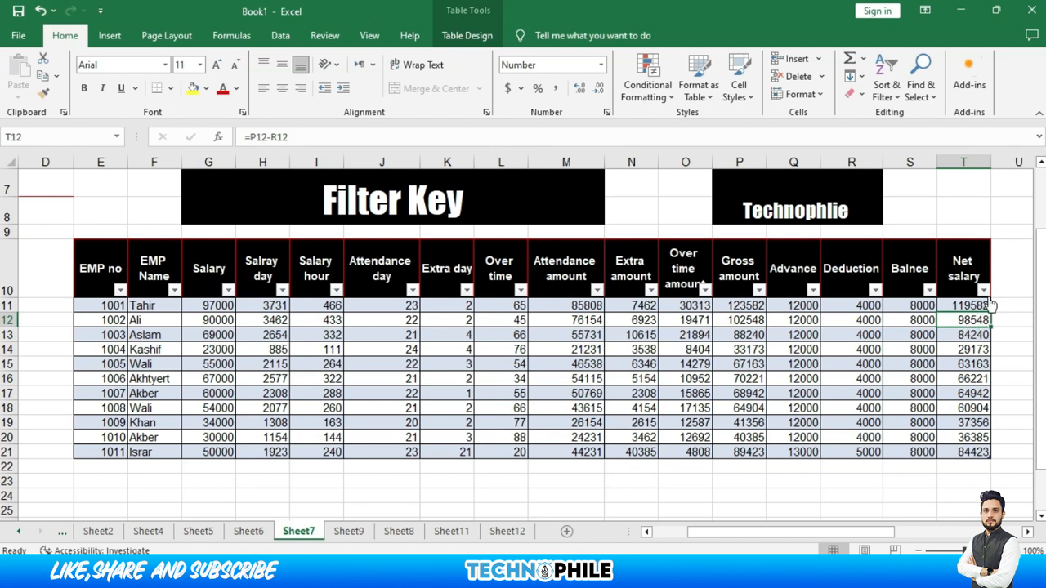
click(983, 290)
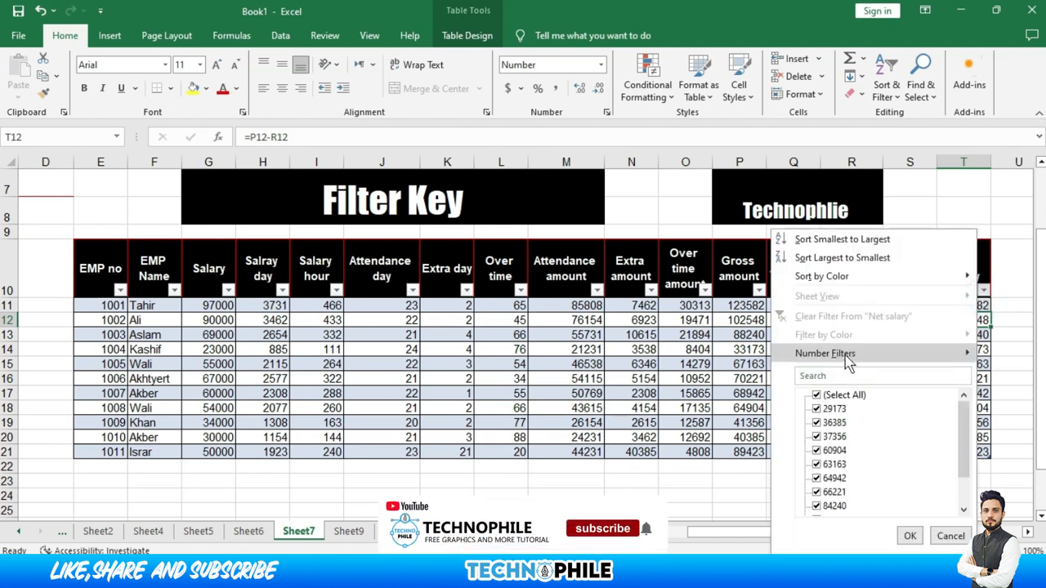
mouse_move(848, 364)
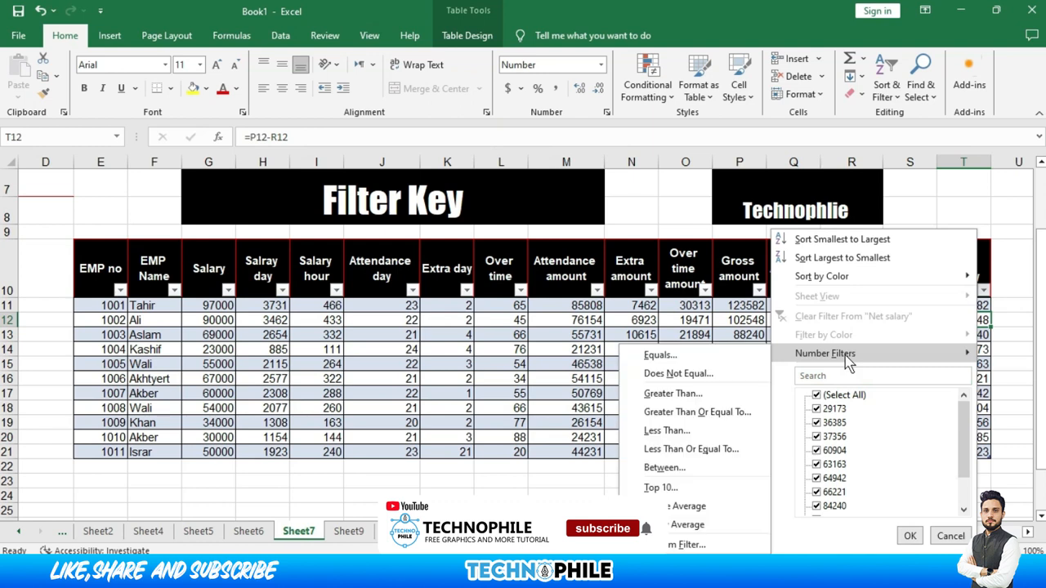
click(708, 394)
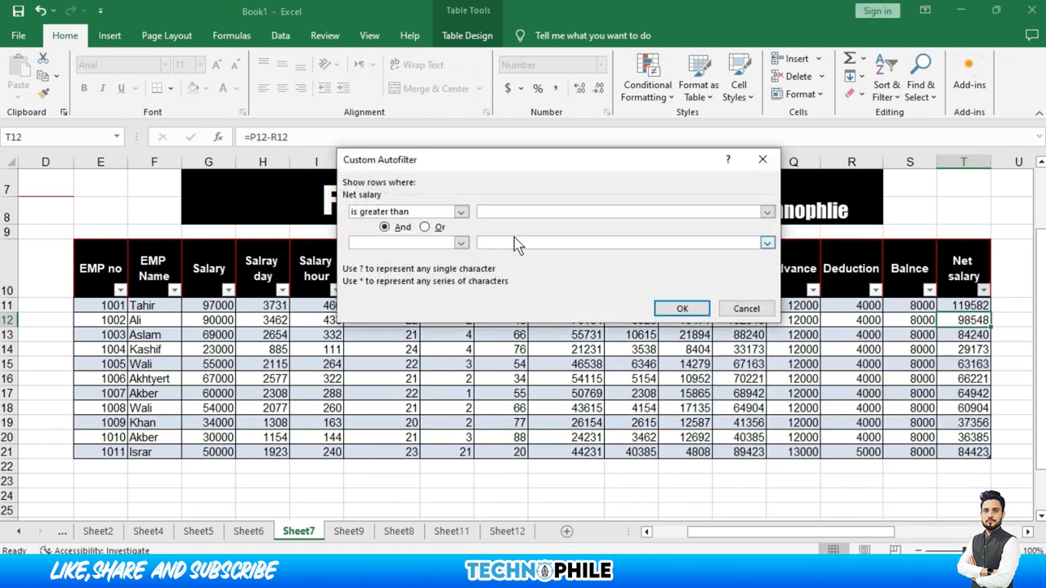
click(493, 210)
text(100000)
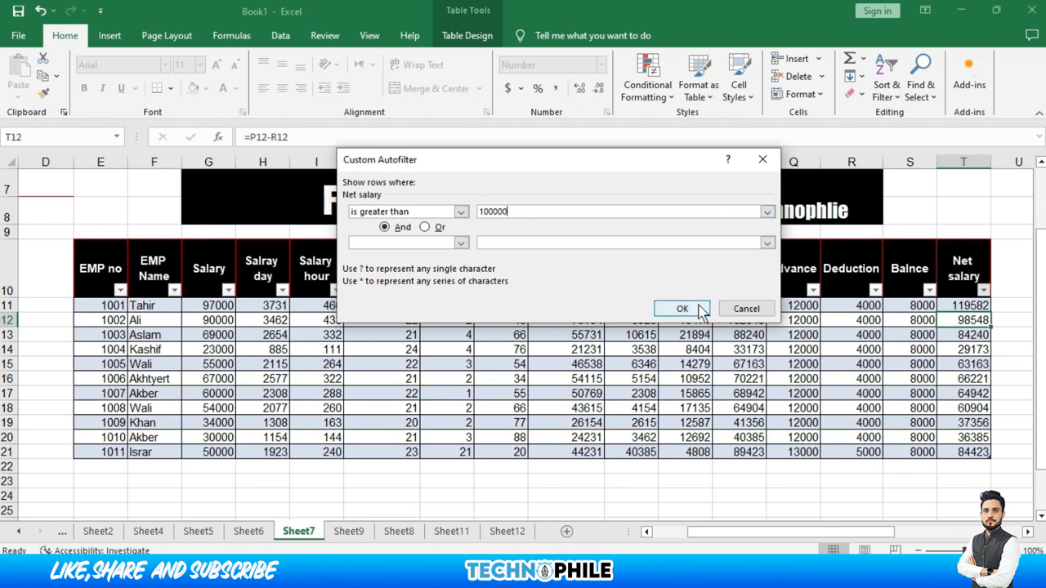
click(701, 310)
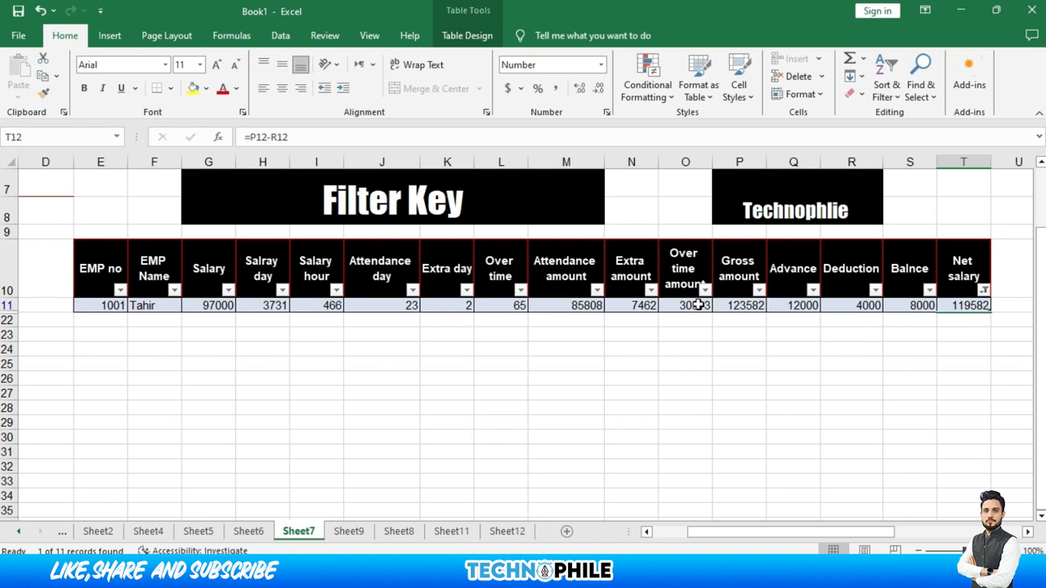
- Reselect all values in the Net salary filter so every employee row is displayed again
click(983, 290)
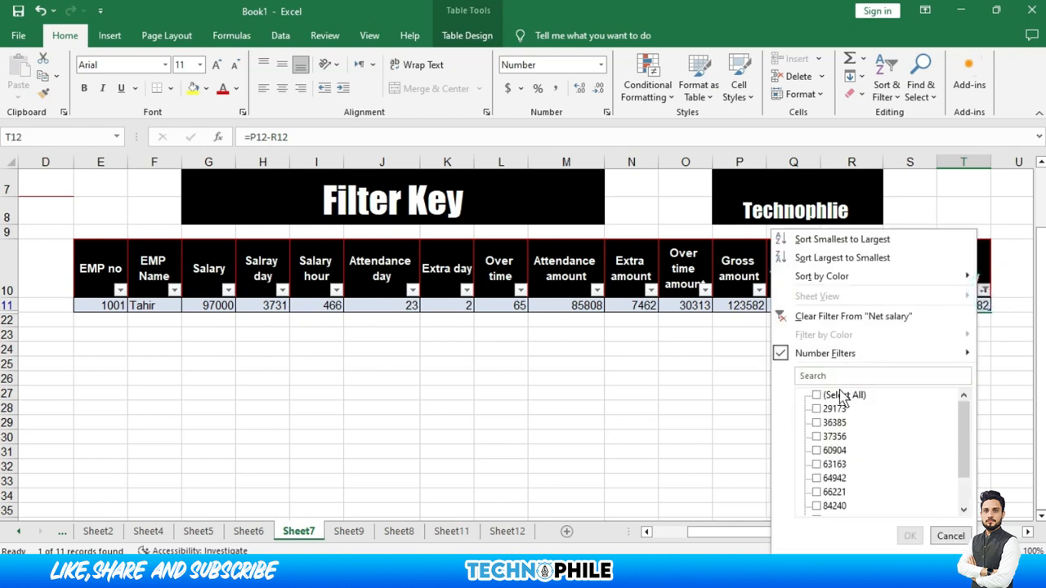
click(833, 395)
click(909, 535)
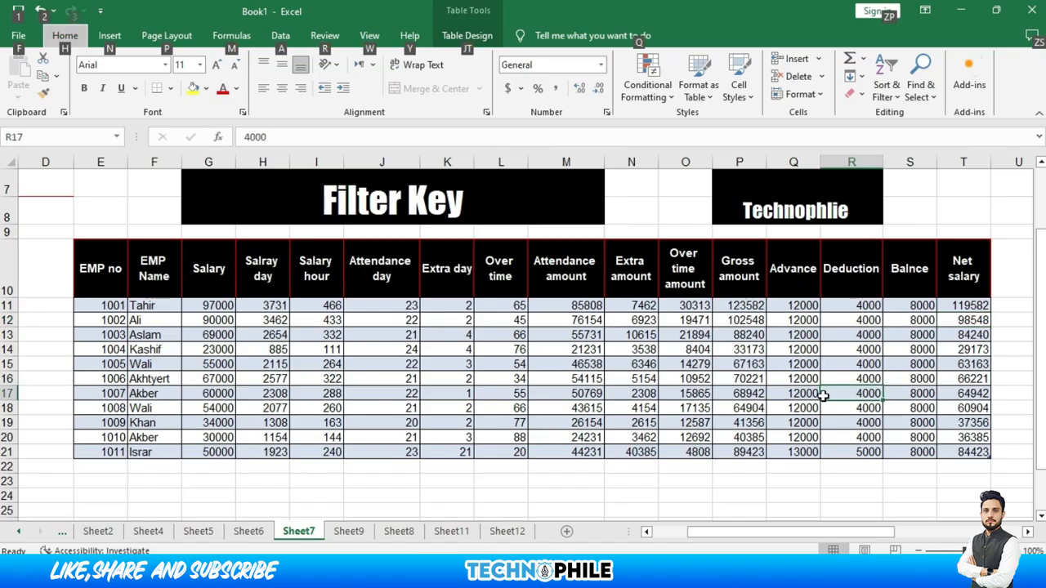
- With Deduction cell R17 selected, turn the table's header filters on and back off using Sort & Filter
click(825, 394)
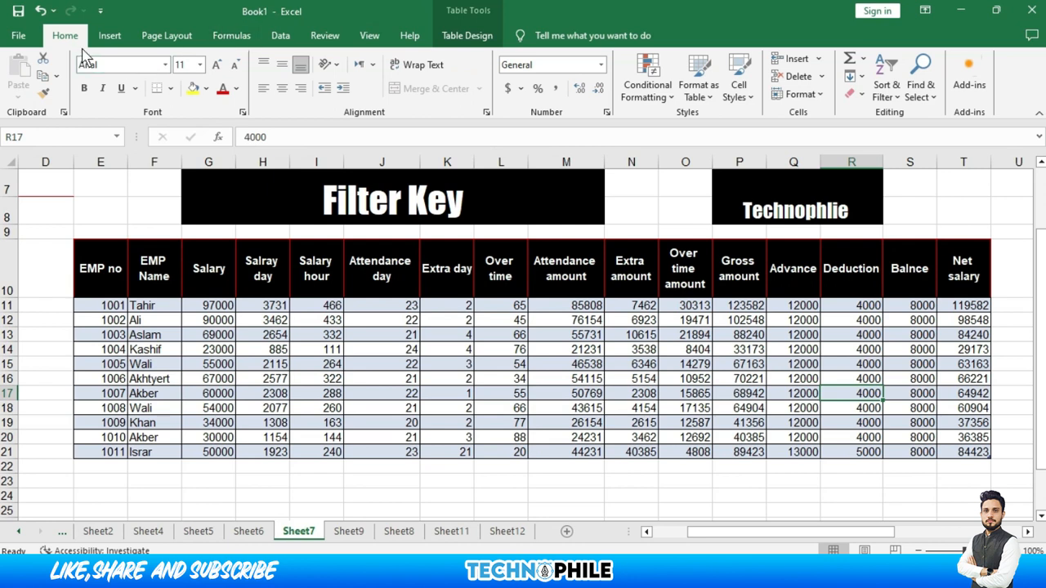
click(887, 96)
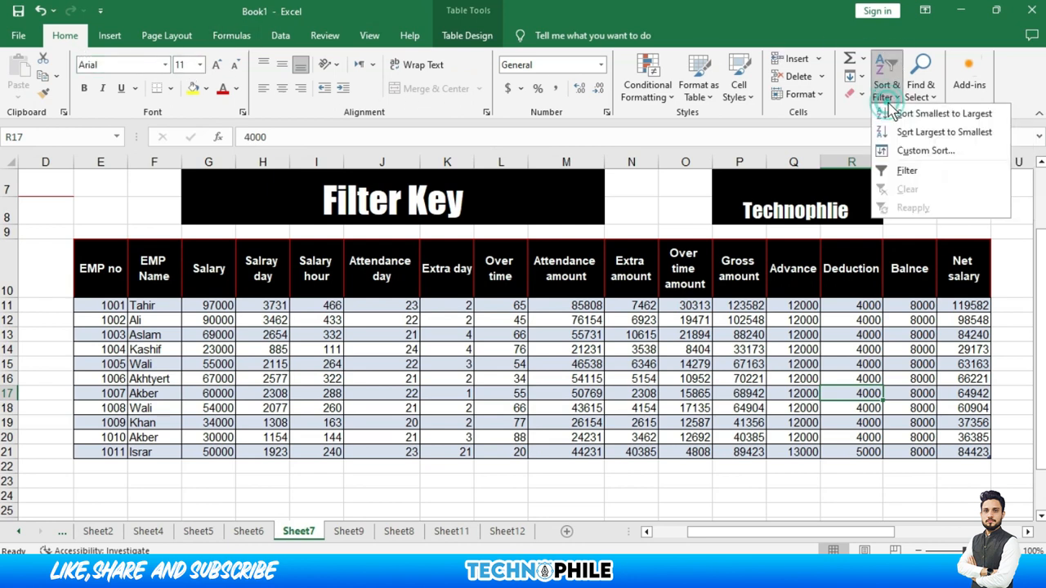
click(909, 171)
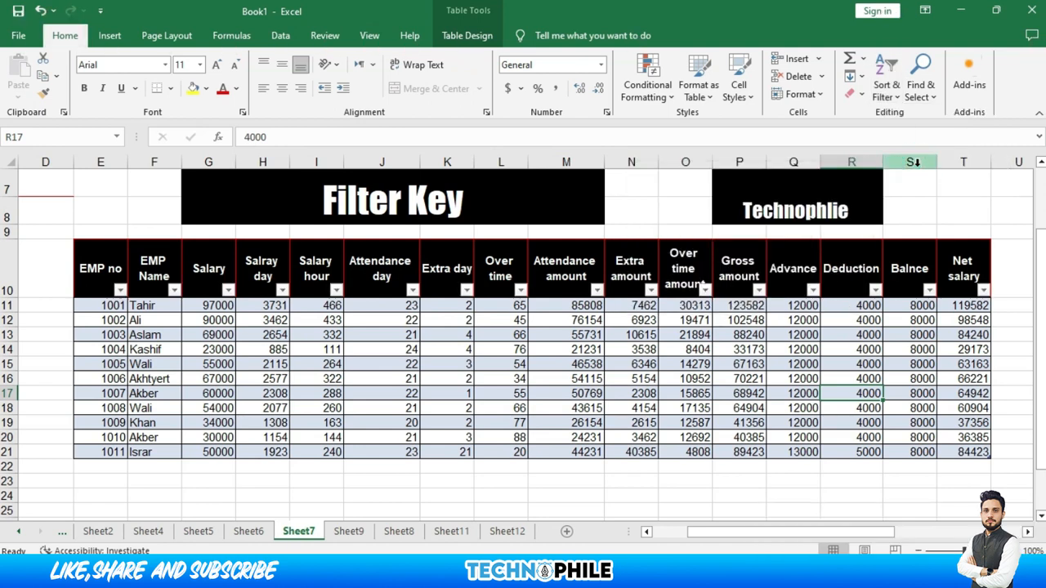
click(888, 97)
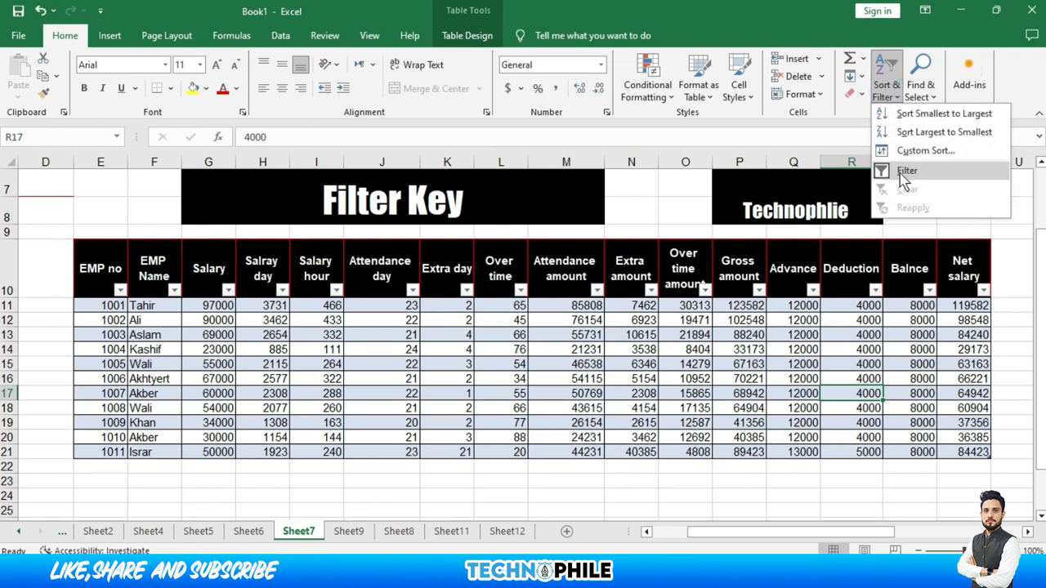
click(904, 178)
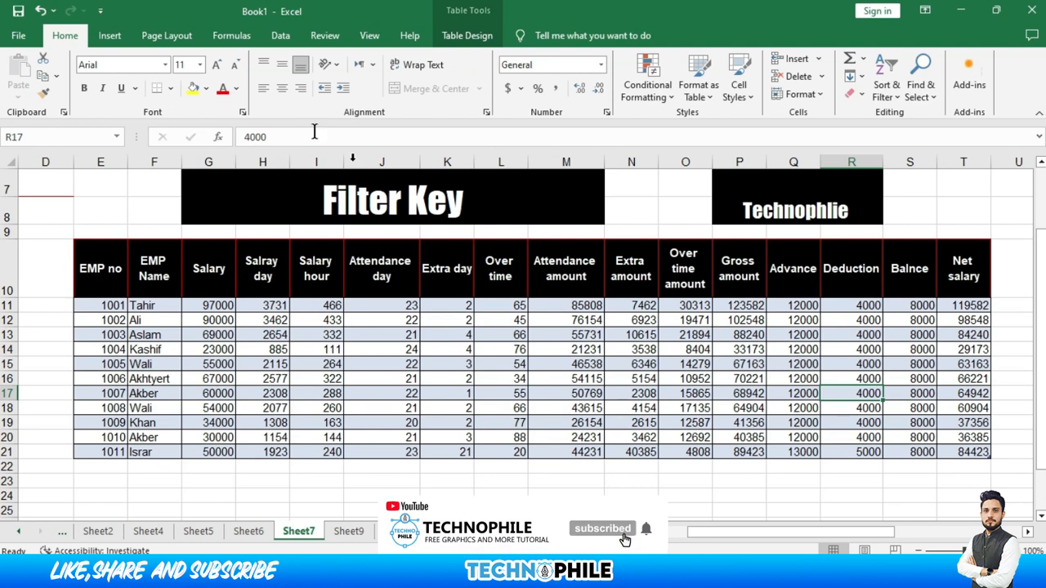
- Switch the table's header filters on and off again using the Filter command among the data tools
click(232, 39)
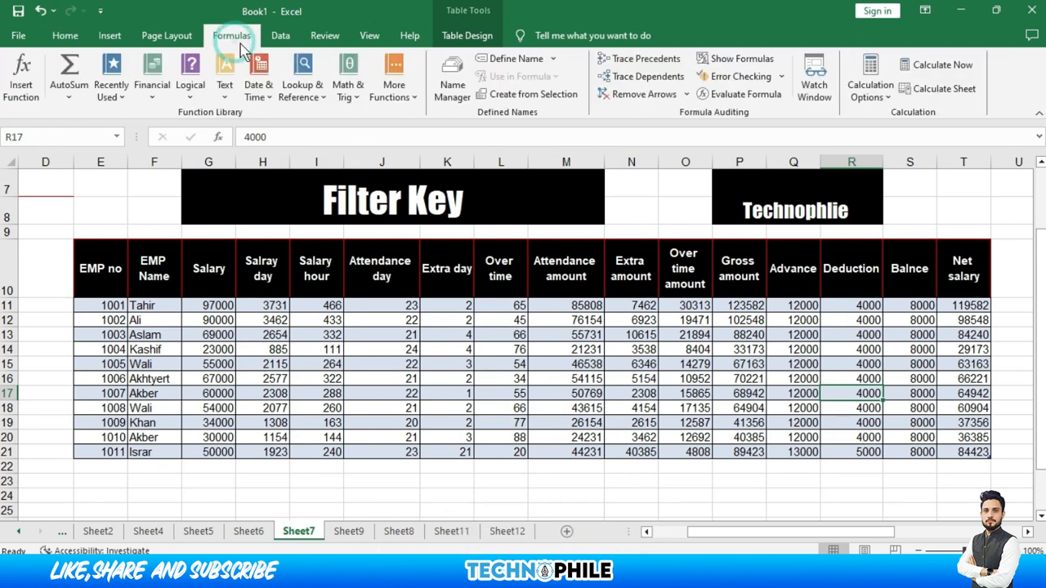
click(281, 41)
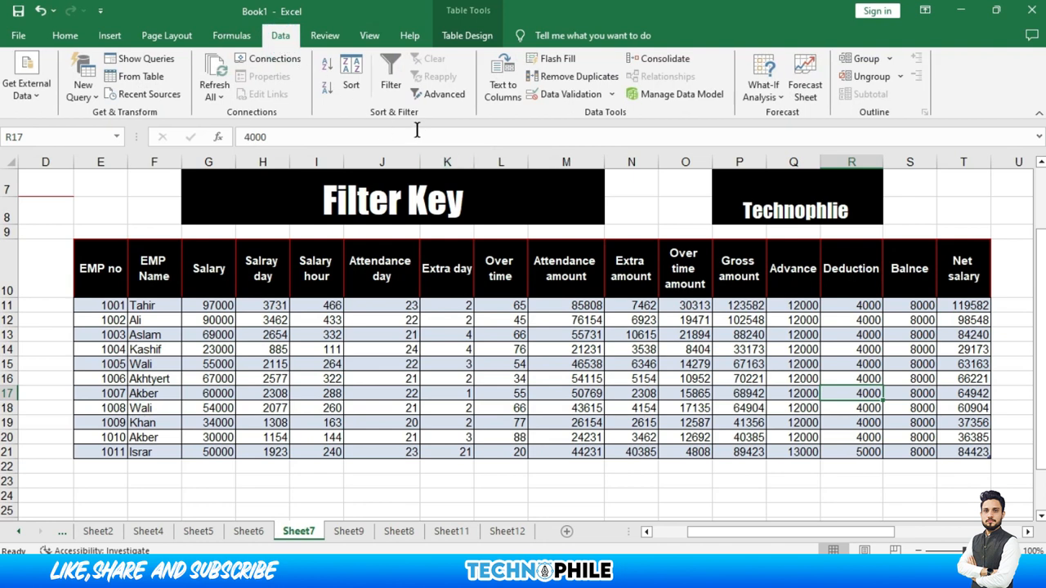
click(396, 83)
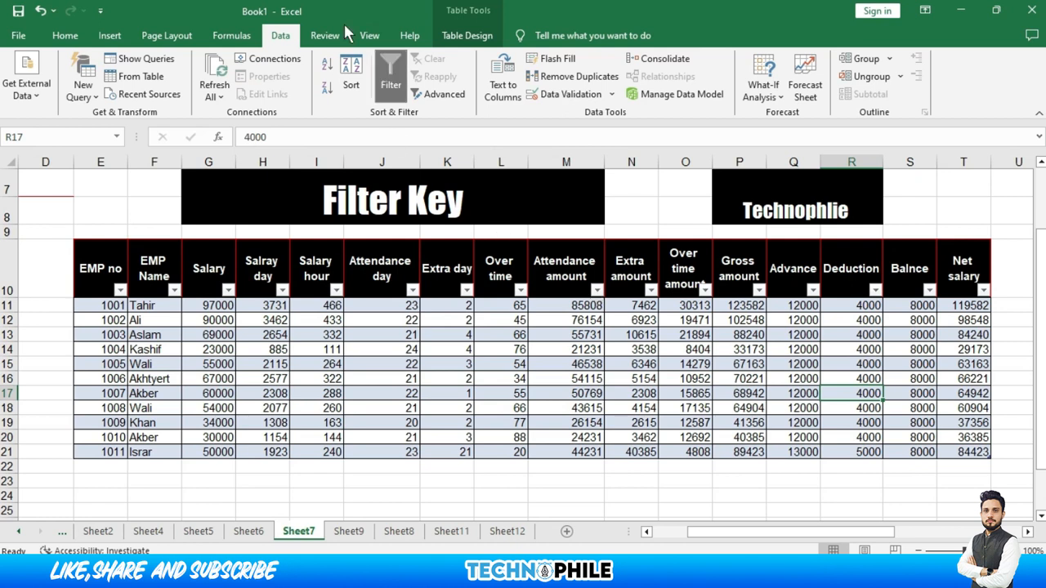
click(387, 92)
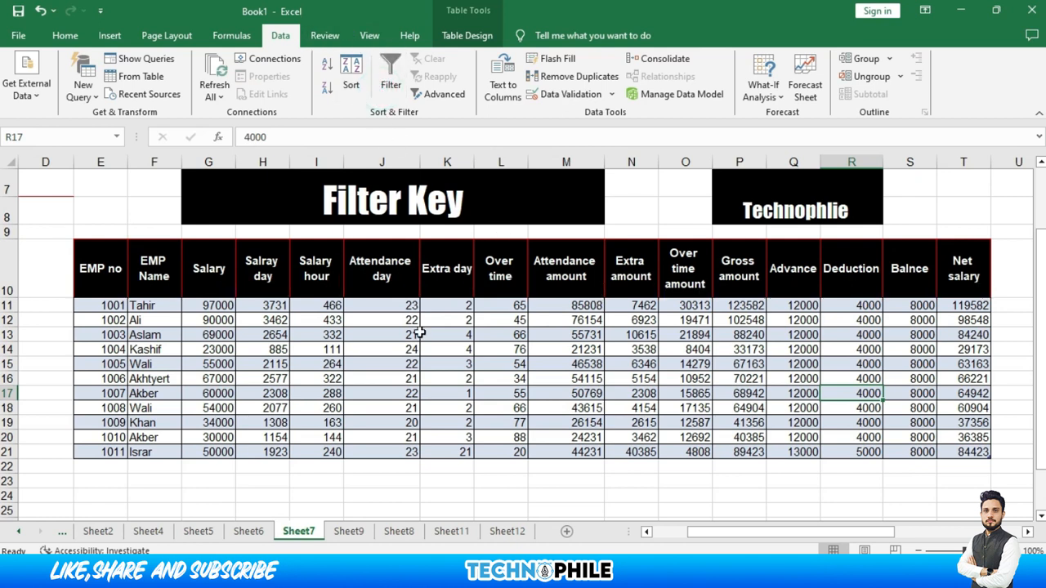
- Select Attendance day cell J13 and toggle the table's header filters on and off from there
click(68, 38)
click(379, 334)
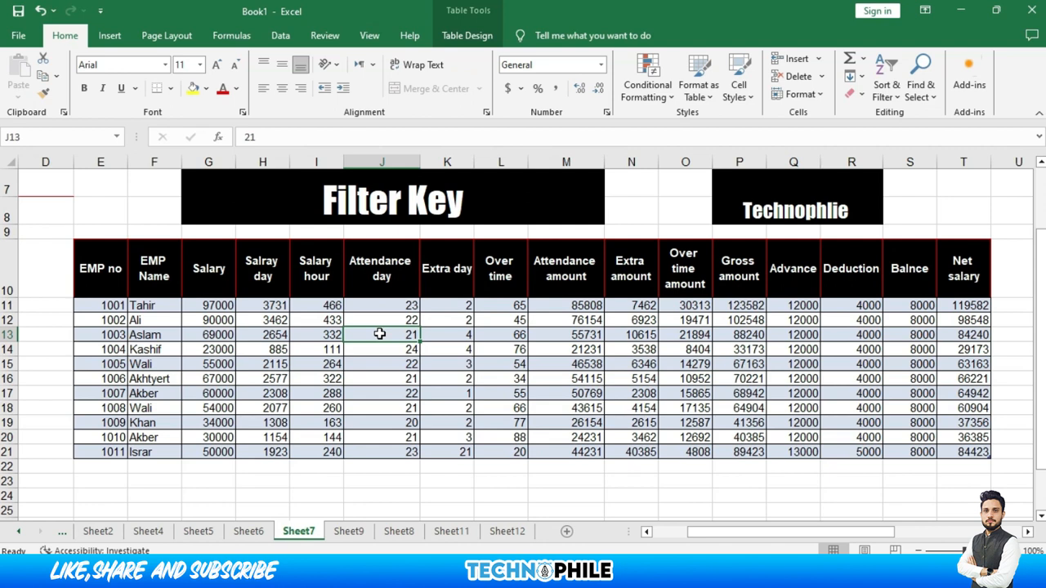
key(ctrl+shift+l)
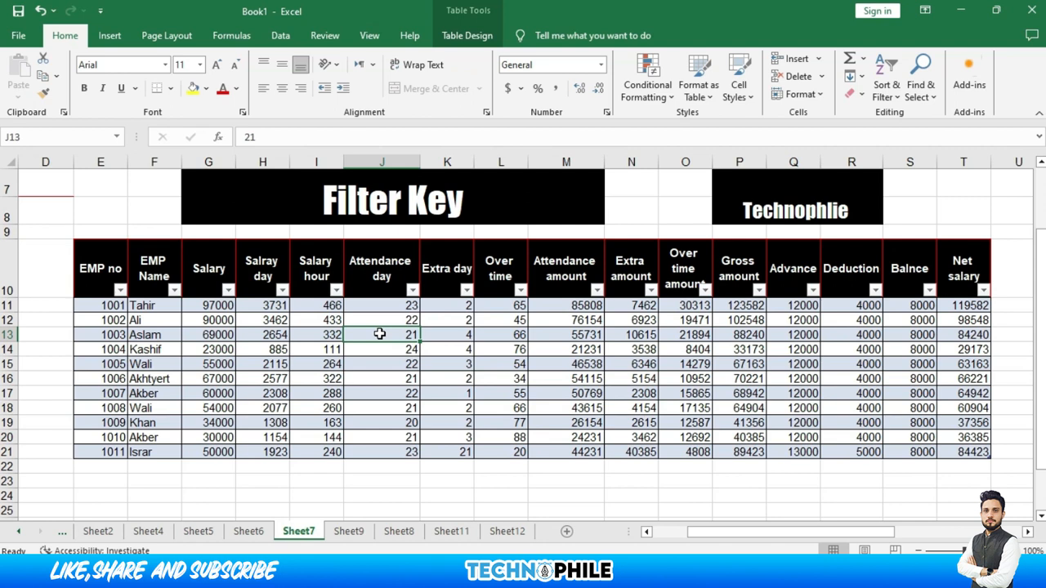
key(ctrl+shift+l)
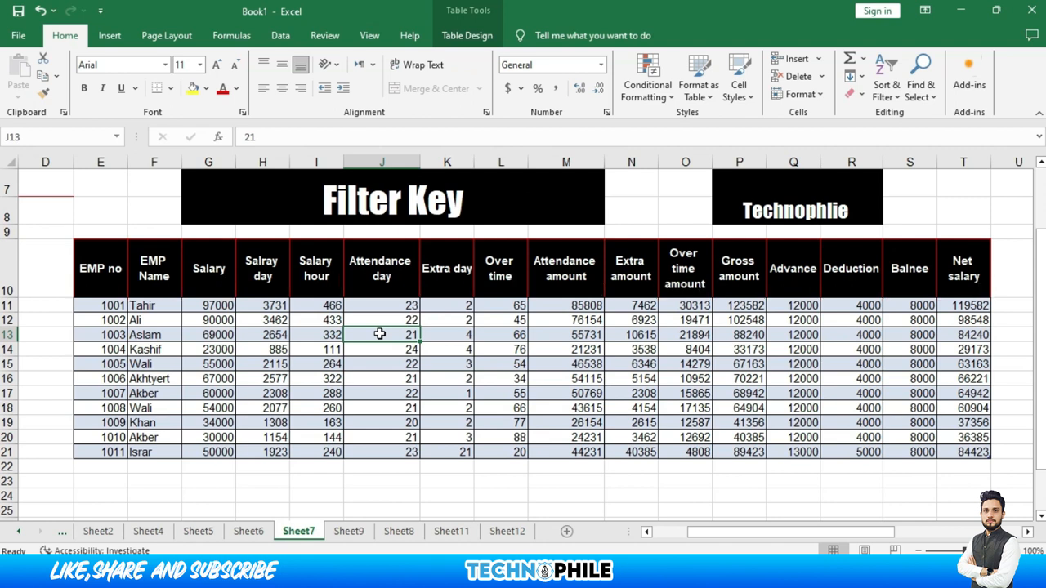
- Enable the table's header filters and show only rows with Net salary greater than 80000
click(890, 92)
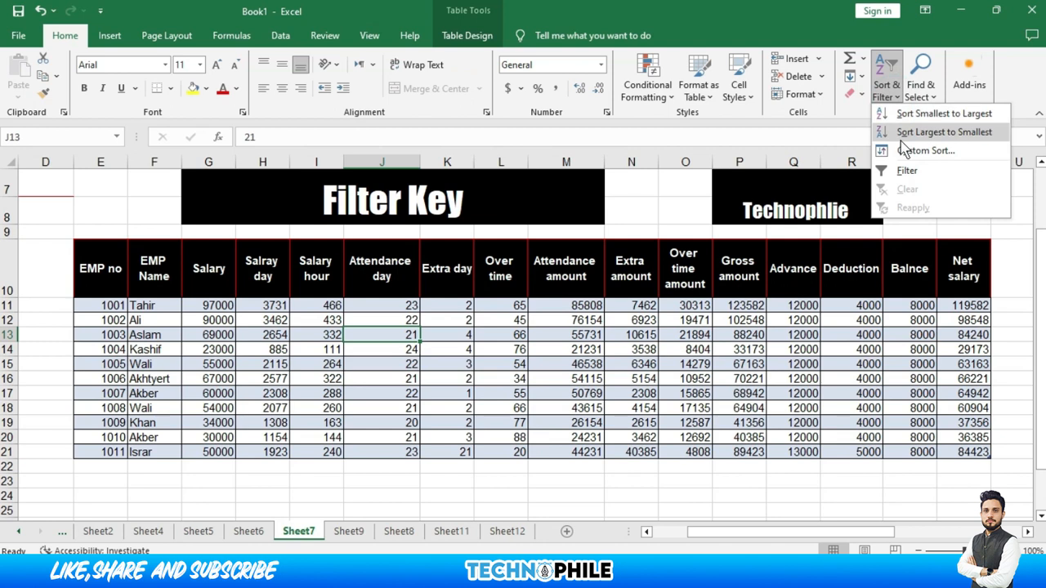
click(905, 170)
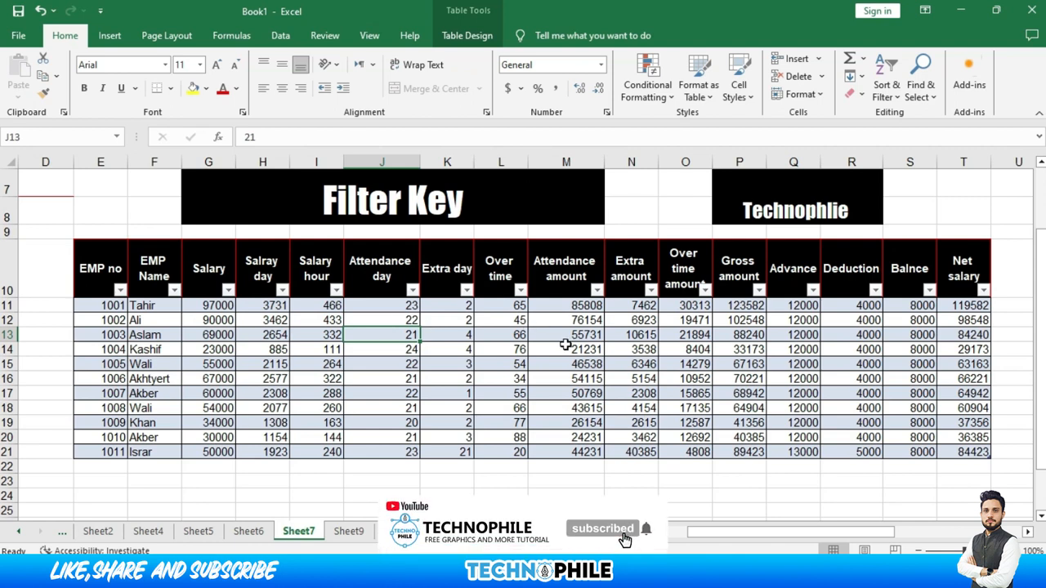
click(984, 293)
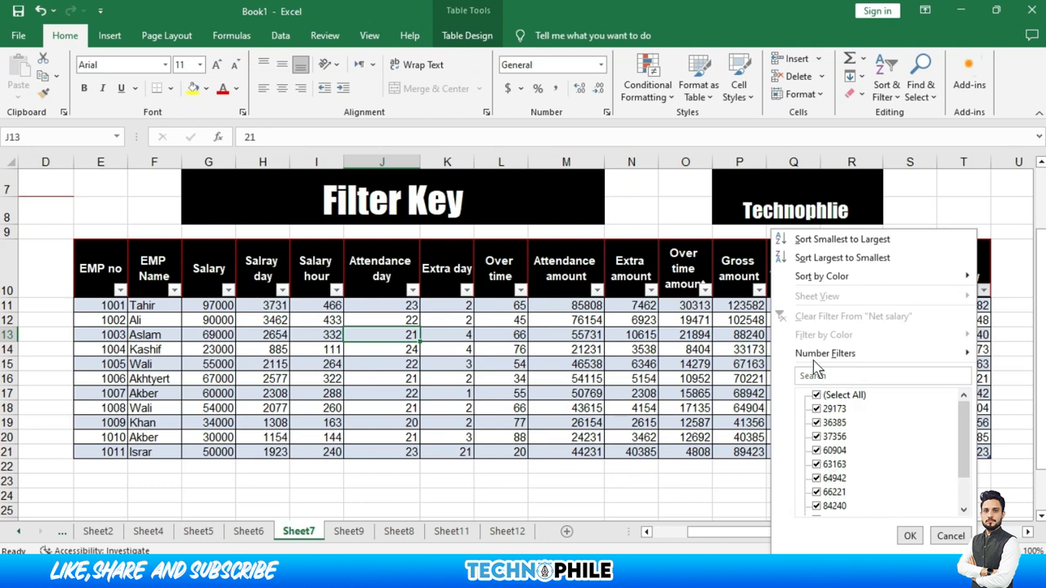
mouse_move(815, 366)
mouse_move(841, 352)
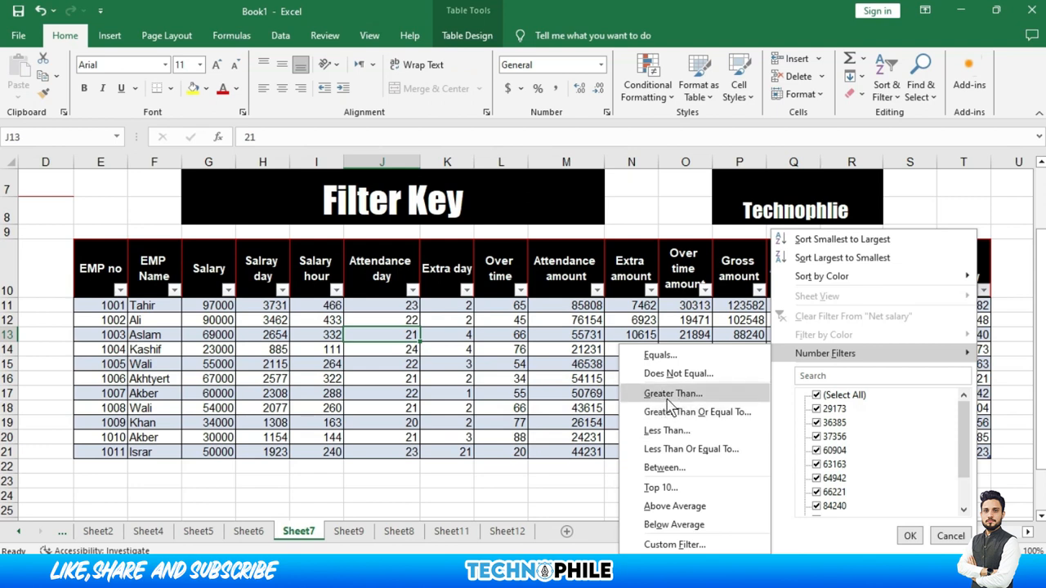
click(671, 394)
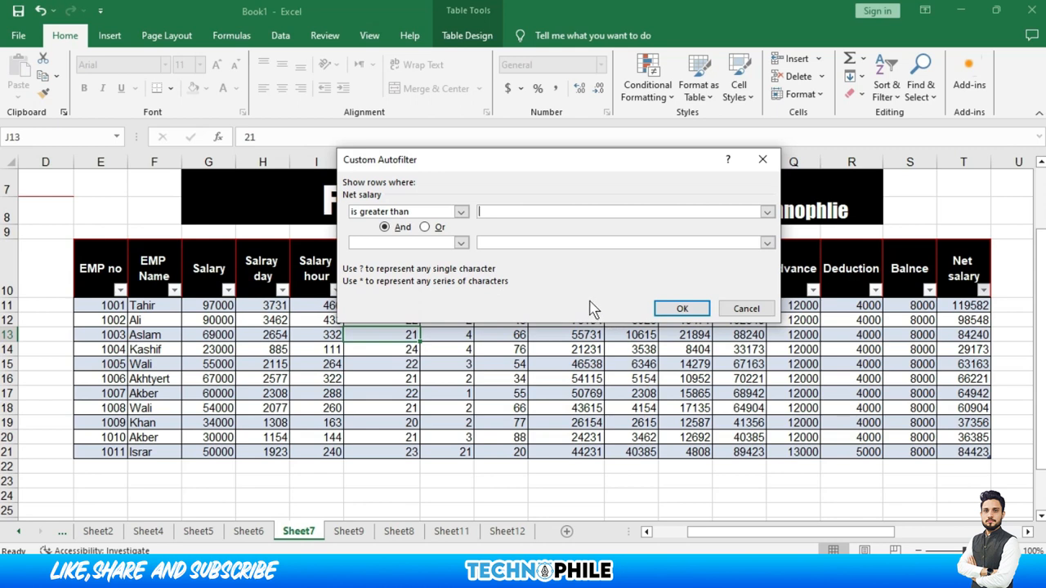
text(80000)
click(679, 306)
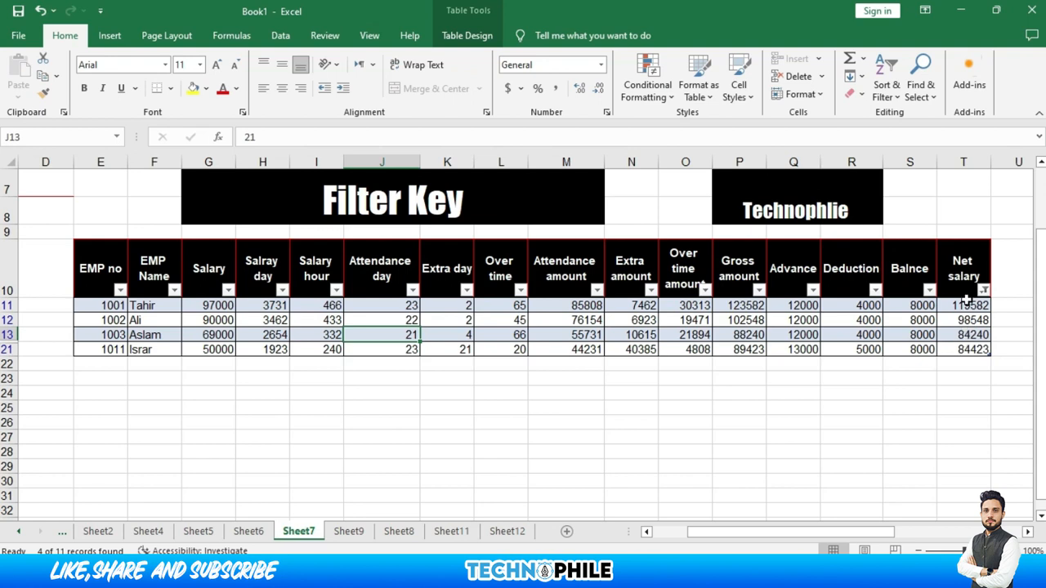
- Clear the current filter and show only rows with Net salary greater than 70000 instead
click(892, 96)
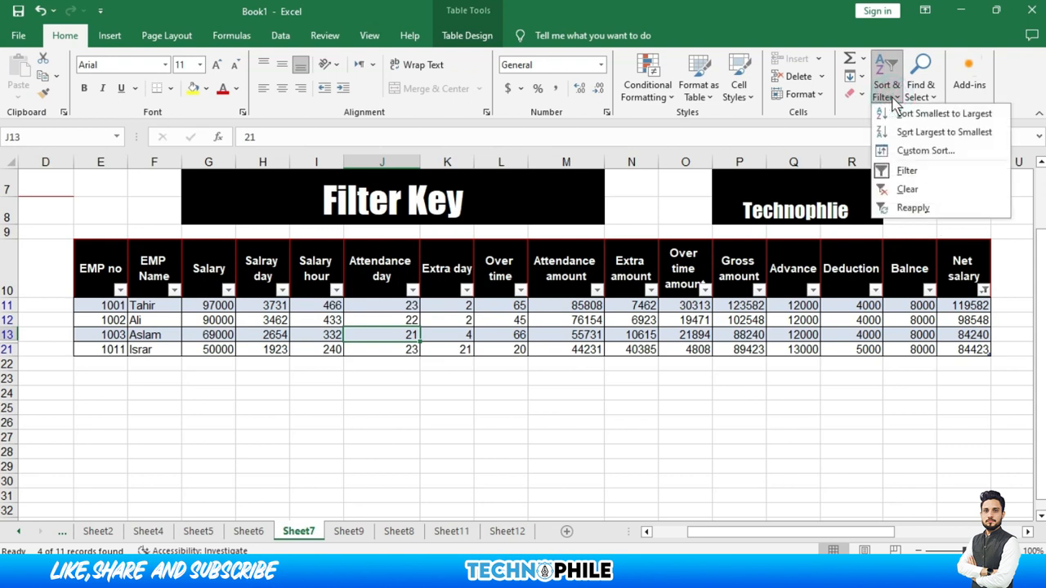
click(907, 190)
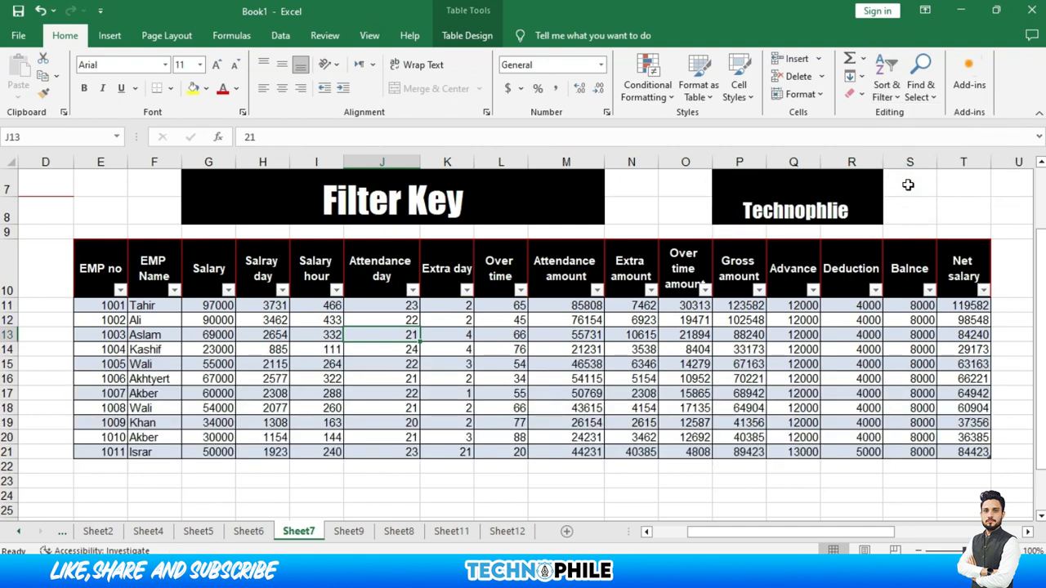
click(982, 290)
mouse_move(829, 355)
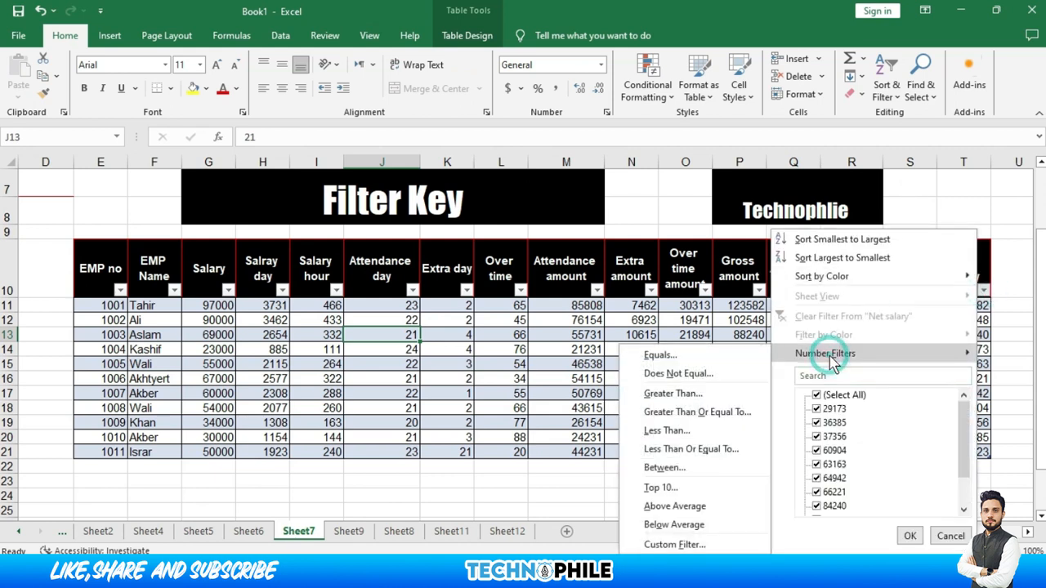
click(714, 395)
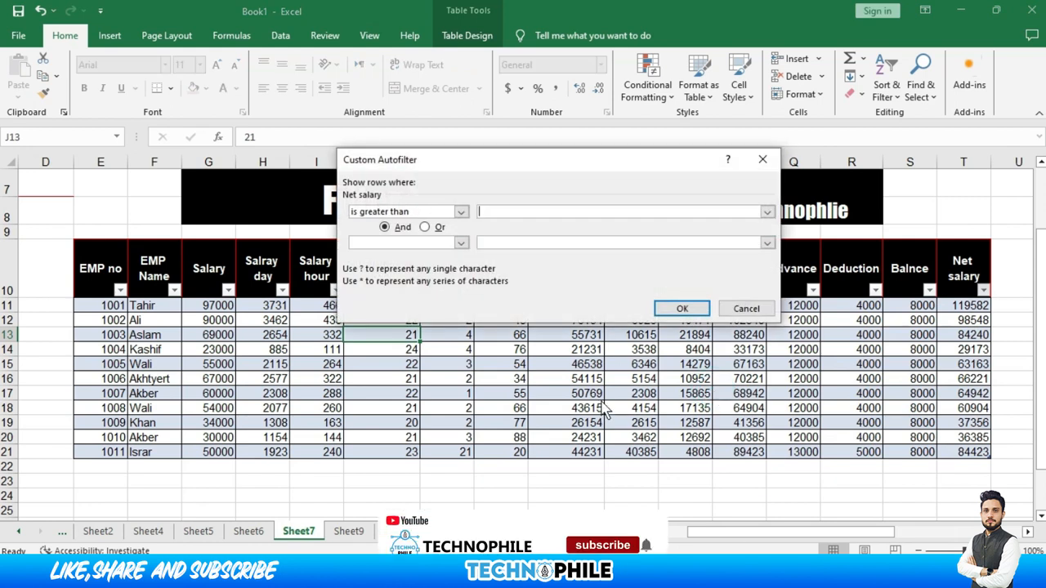
text(70000)
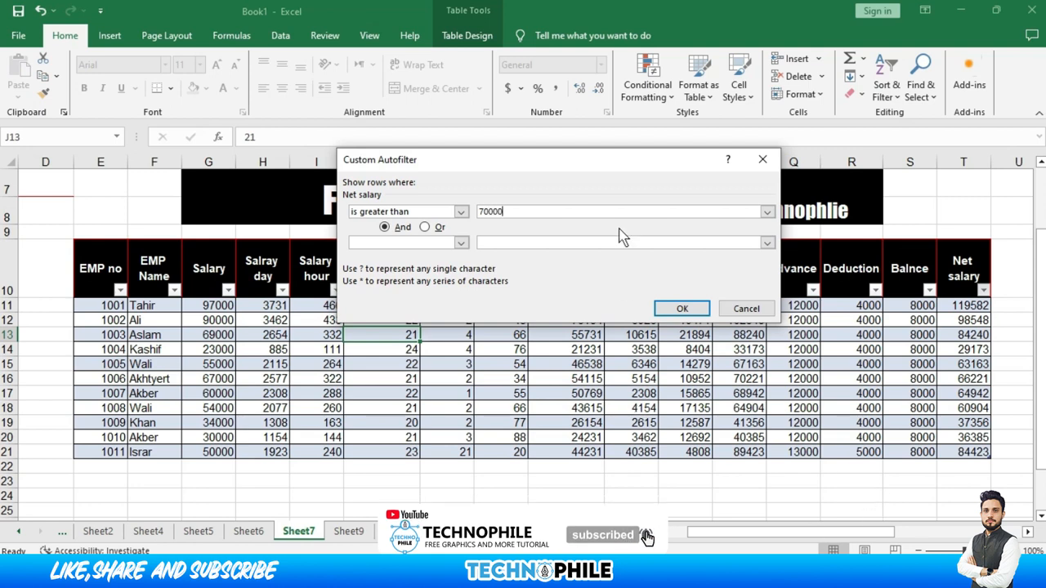
click(662, 307)
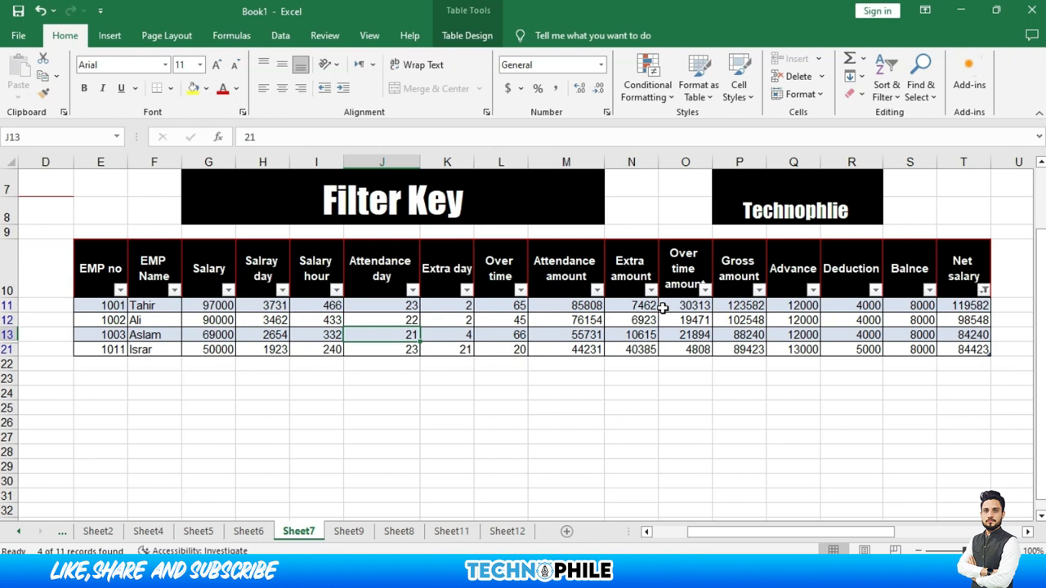
- Remove the Net salary restriction by including all of the column's values in its filter
click(983, 292)
click(822, 396)
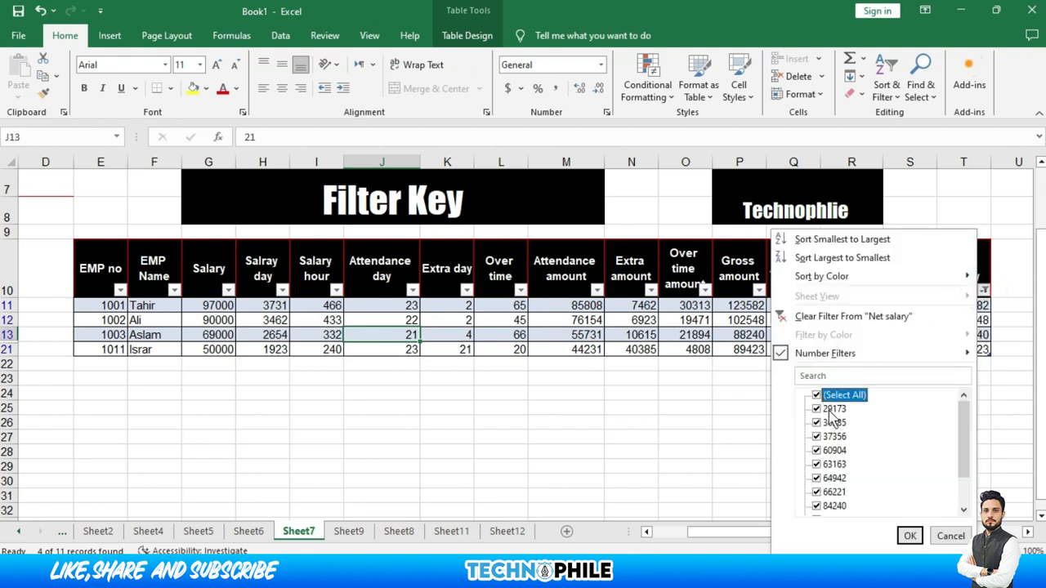
click(904, 536)
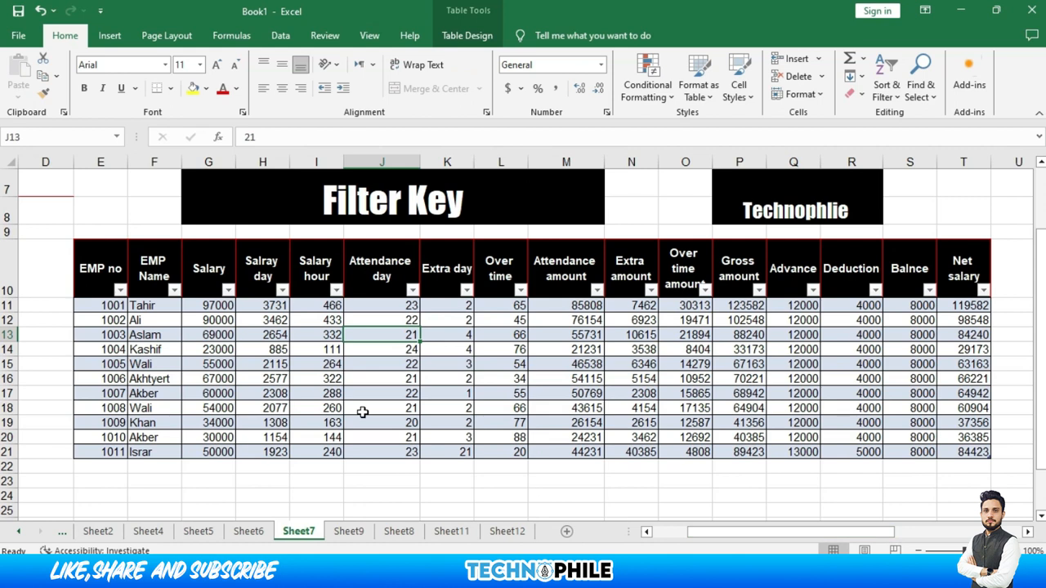
- Filter the EMP Name column to show only employees whose name begins with "a"
click(174, 290)
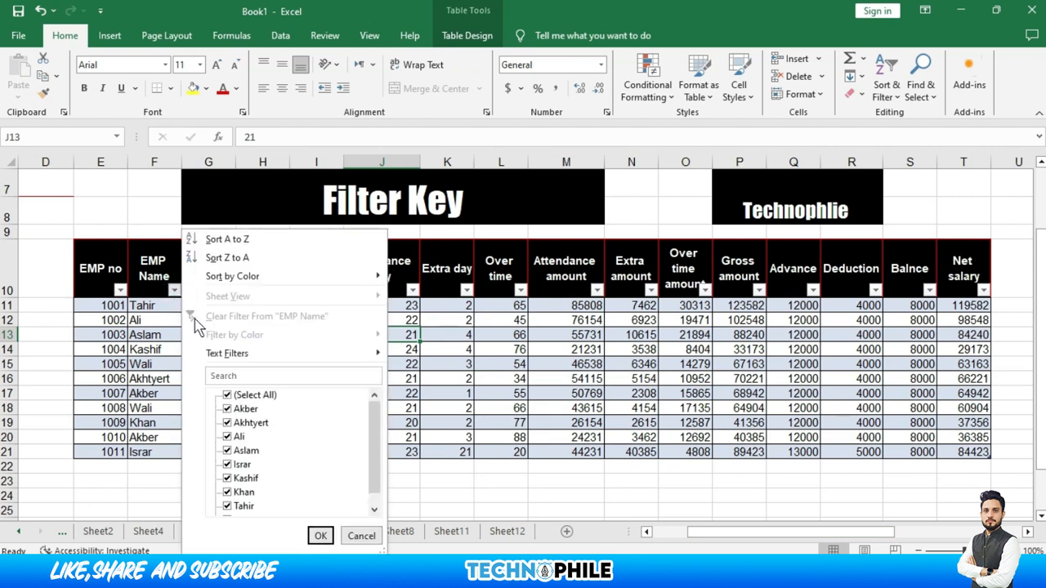
mouse_move(244, 358)
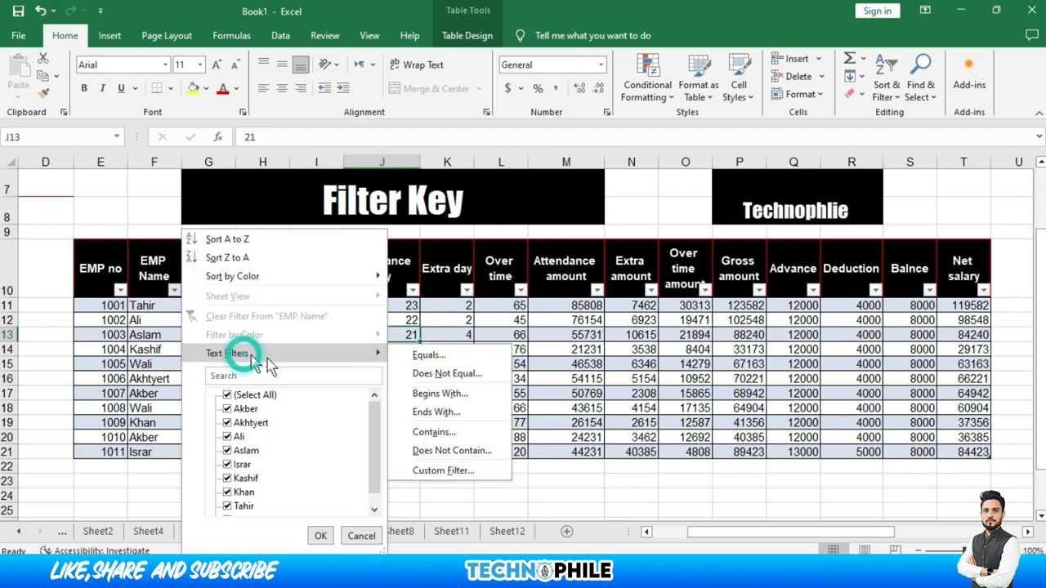
click(438, 395)
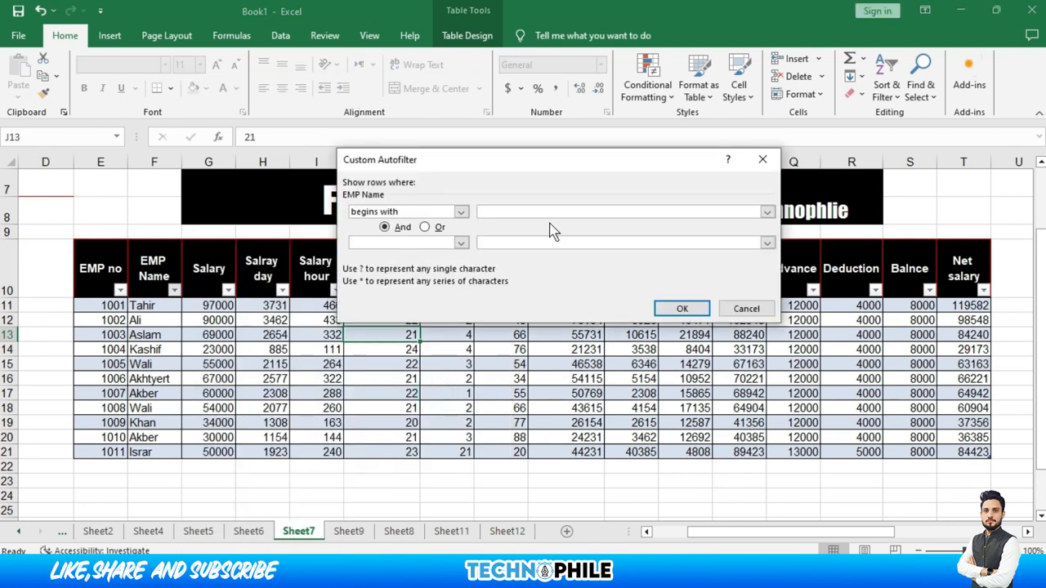
text(a)
click(683, 311)
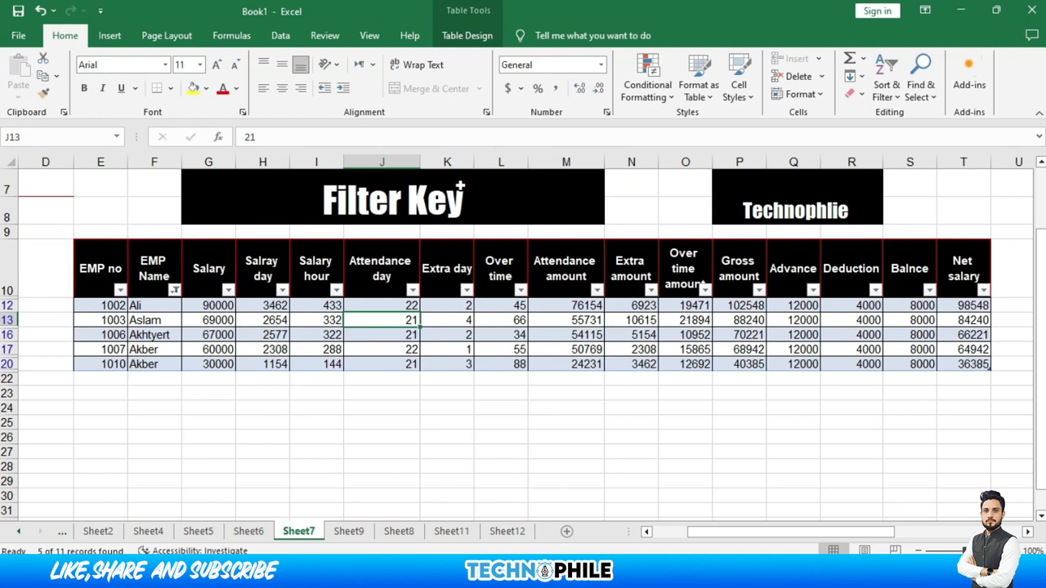
- Remove the EMP Name restriction by including all of the column's names in its filter
click(173, 290)
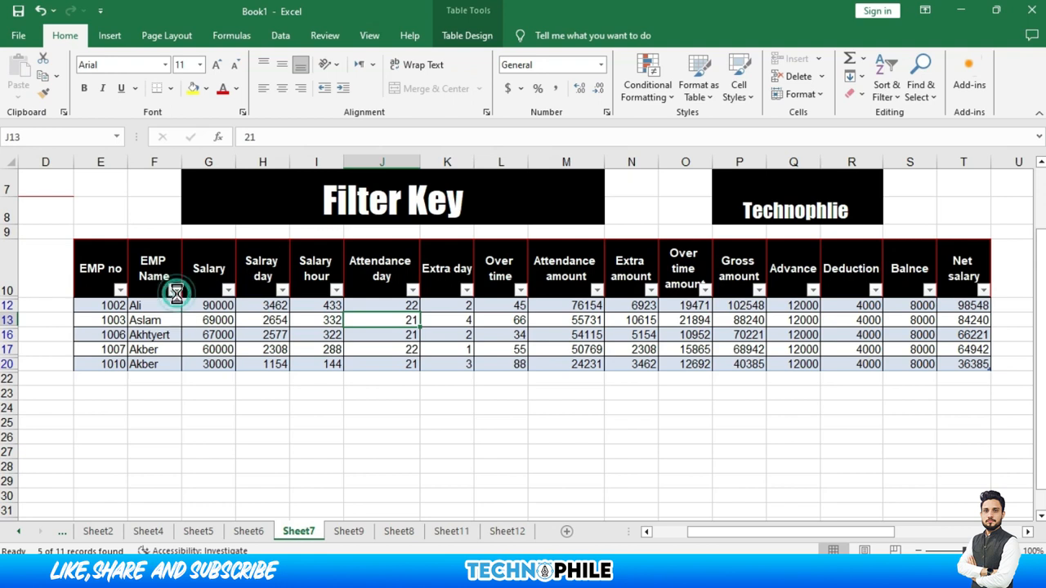
click(241, 397)
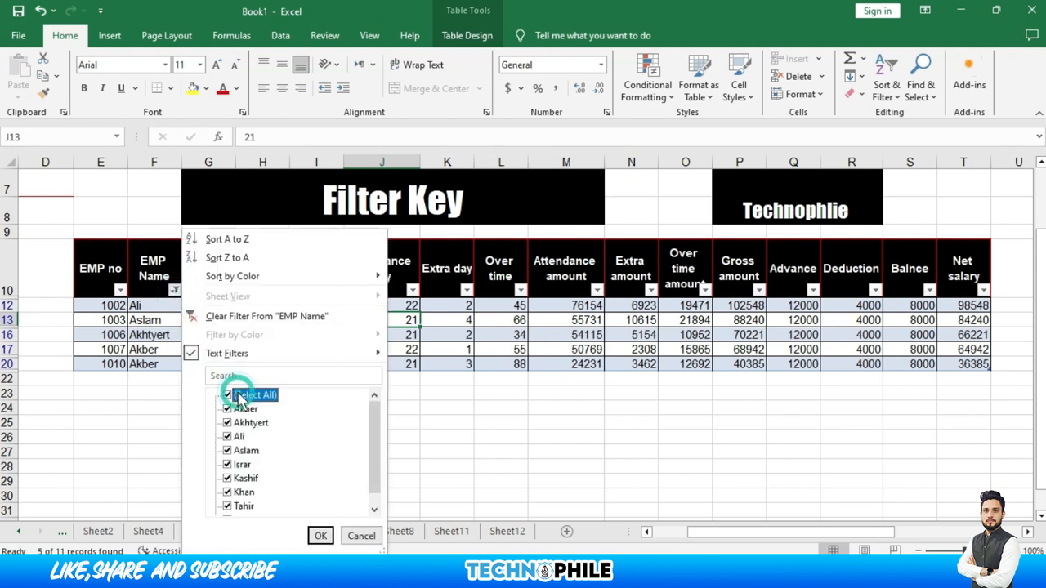
click(320, 537)
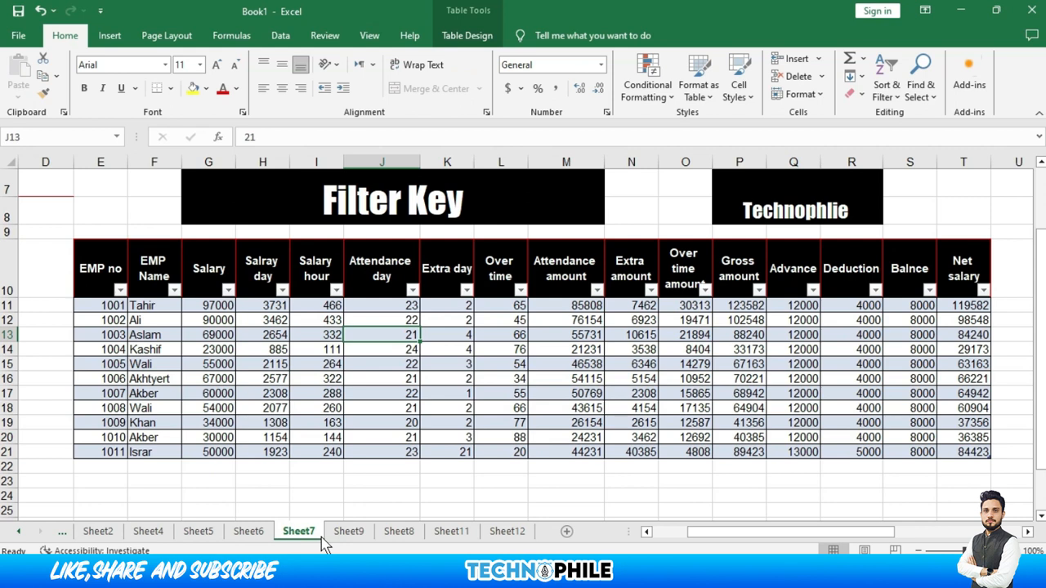
- Filter the EMP Name column to show only employees whose name ends with "n"
click(172, 288)
mouse_move(221, 357)
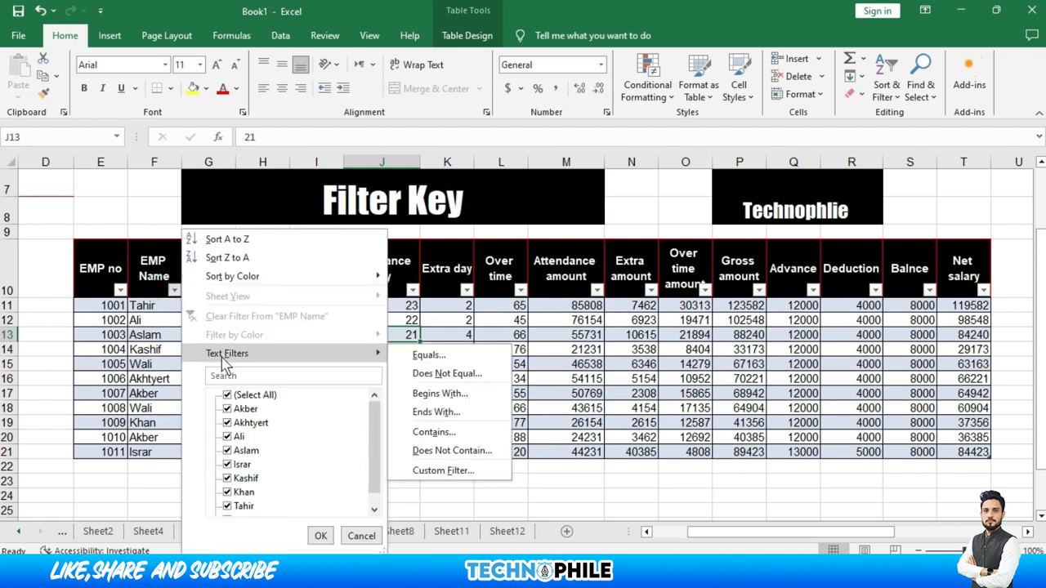
click(435, 412)
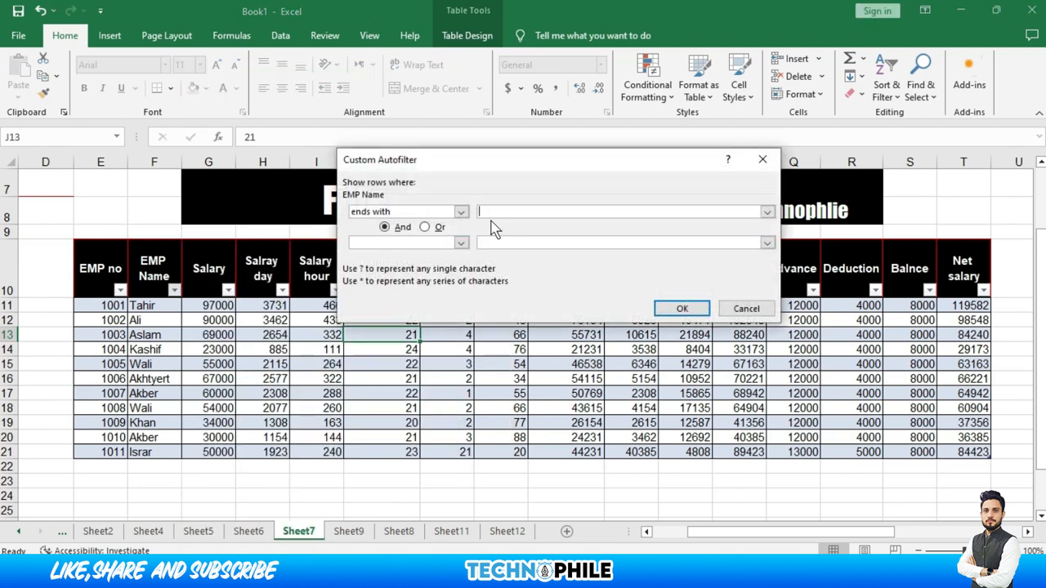
text(n)
click(661, 312)
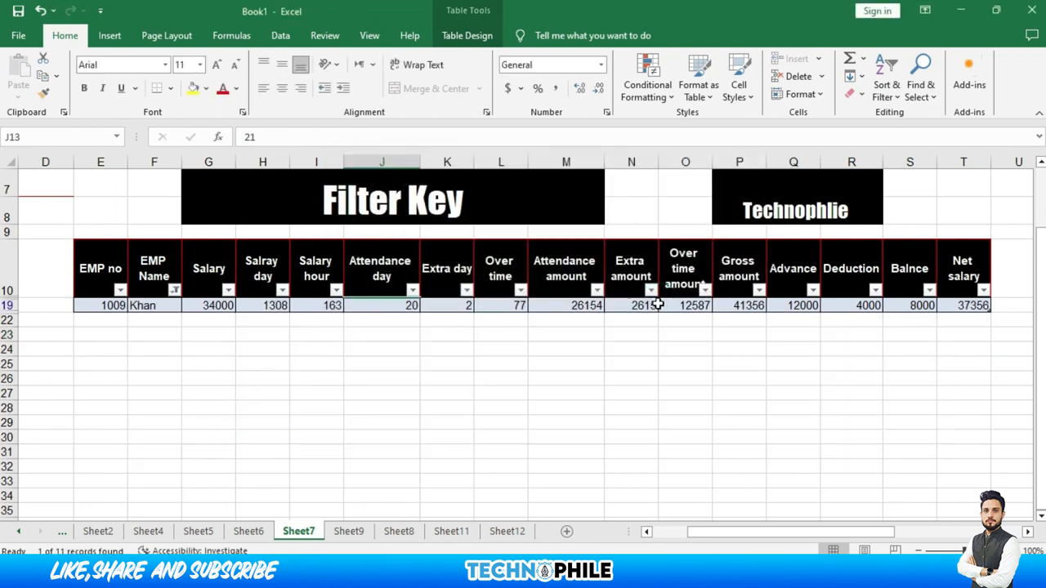
- Include all names in the EMP Name filter again and select Extra day cell K14
click(174, 290)
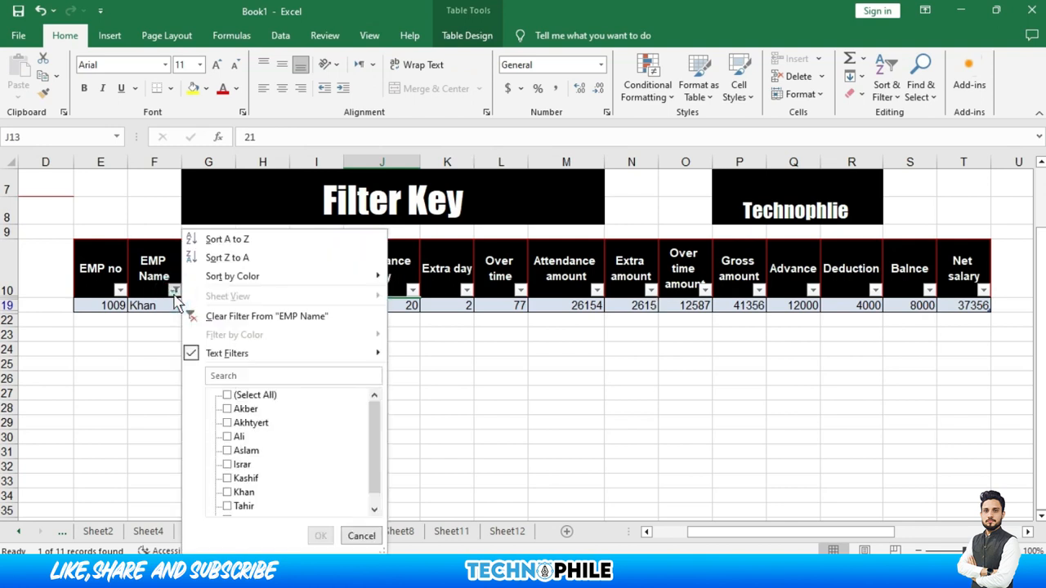
click(228, 396)
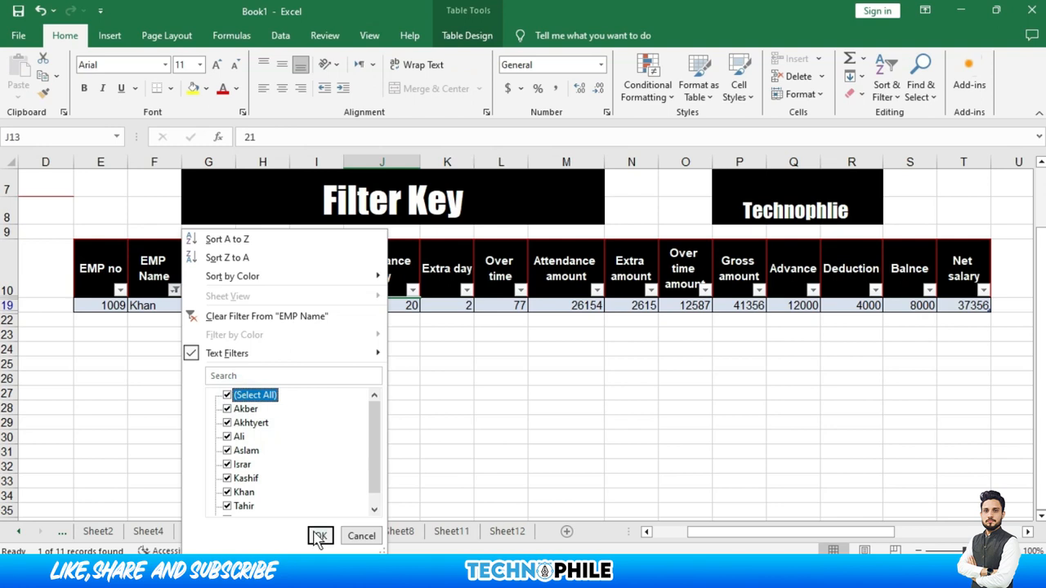
click(317, 536)
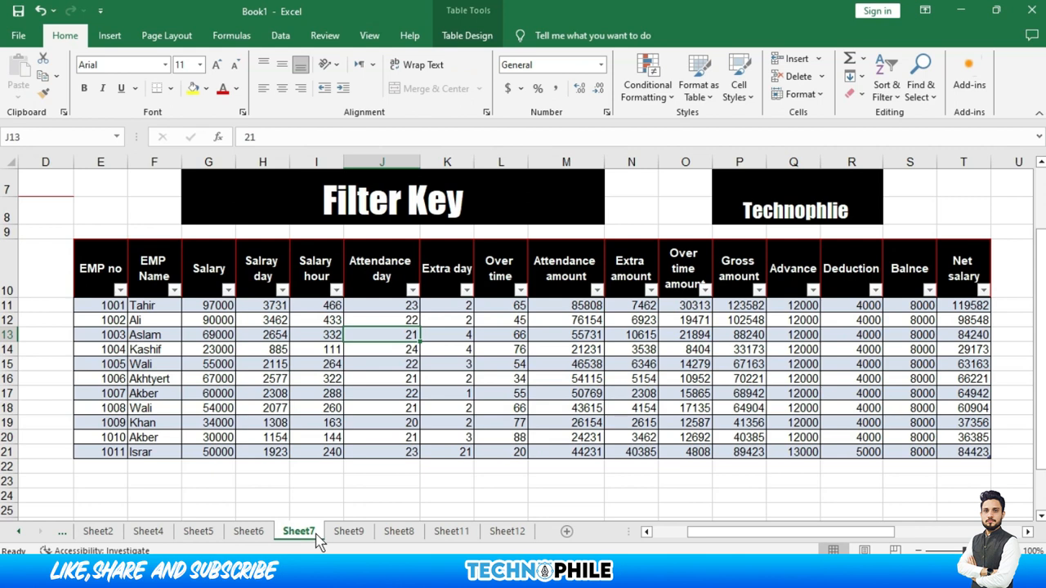
click(437, 353)
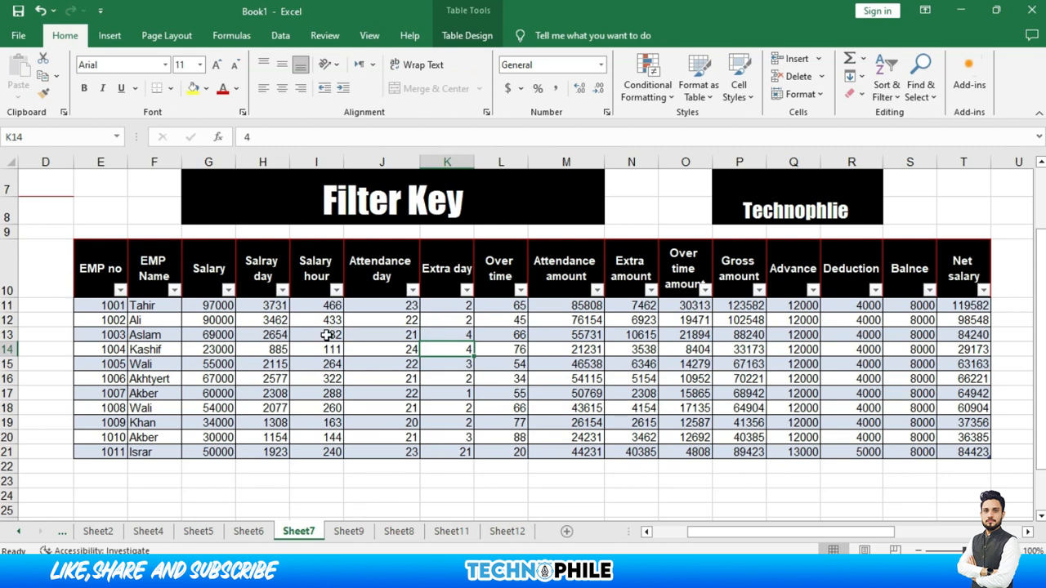